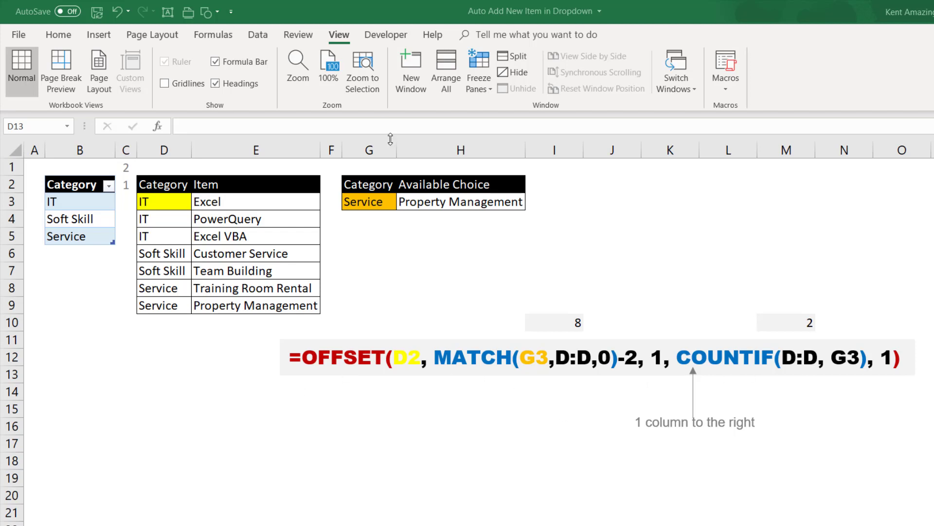
Check H3's choice list for the current category, leaving H3 unchanged.
click(371, 205)
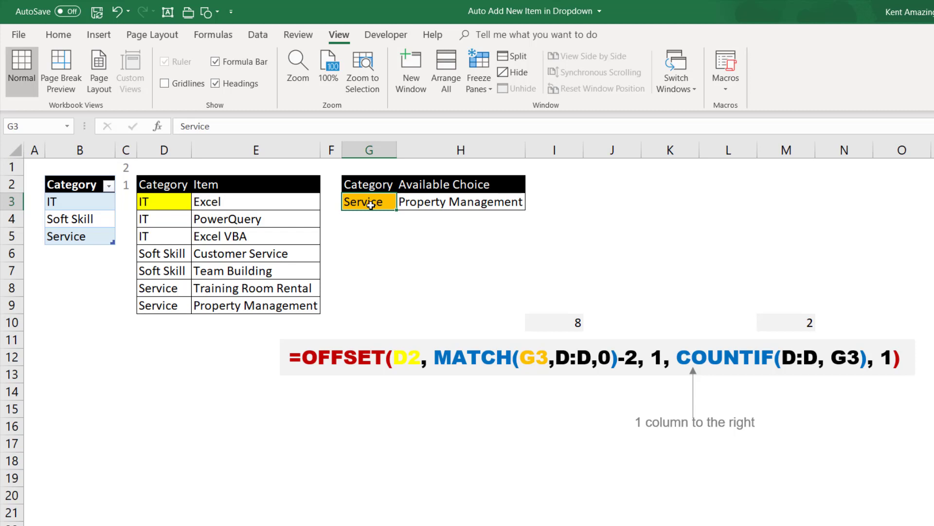
click(423, 204)
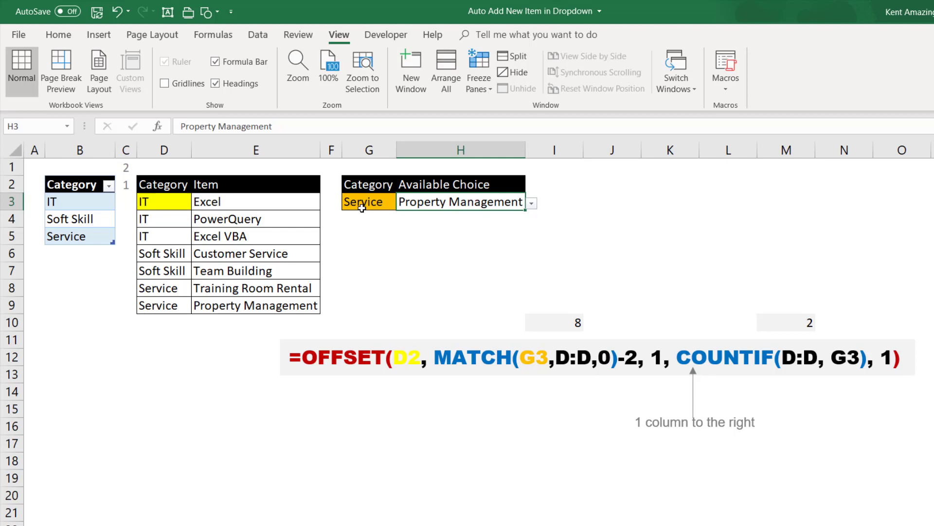
click(531, 204)
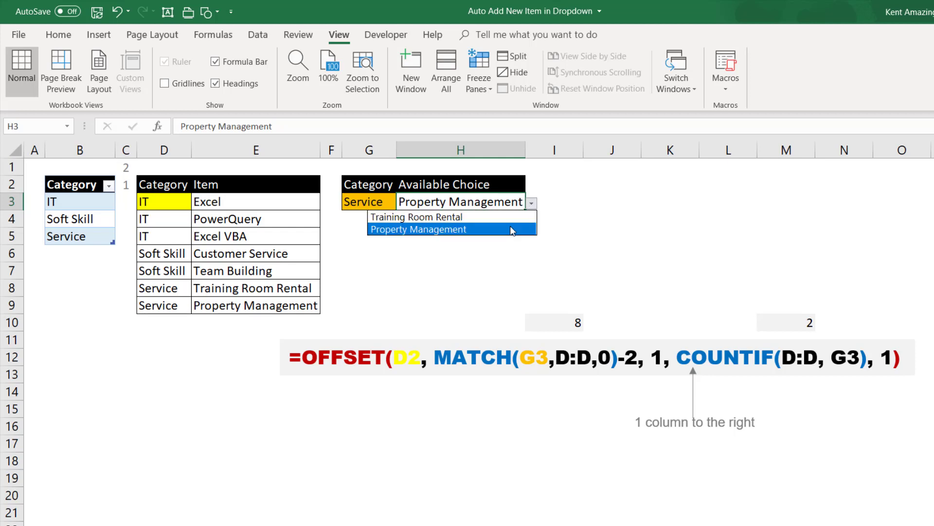
click(511, 229)
Change the G3 category to IT, then pick Excel and finally PowerQuery in H3.
click(379, 202)
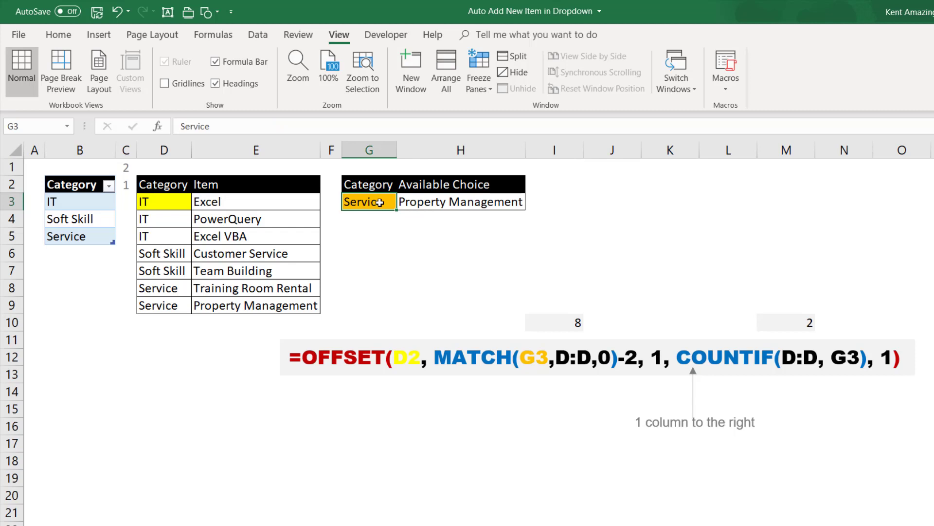
text(IT)
click(434, 203)
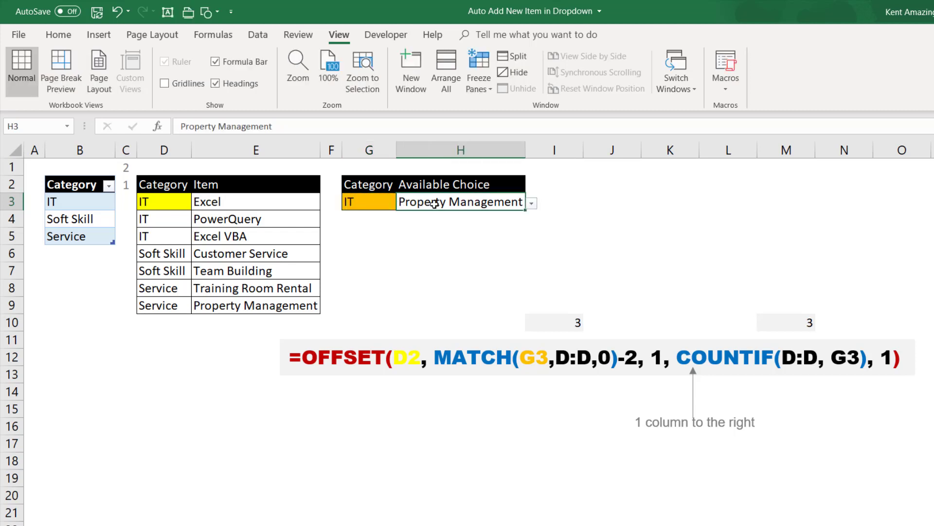
click(531, 203)
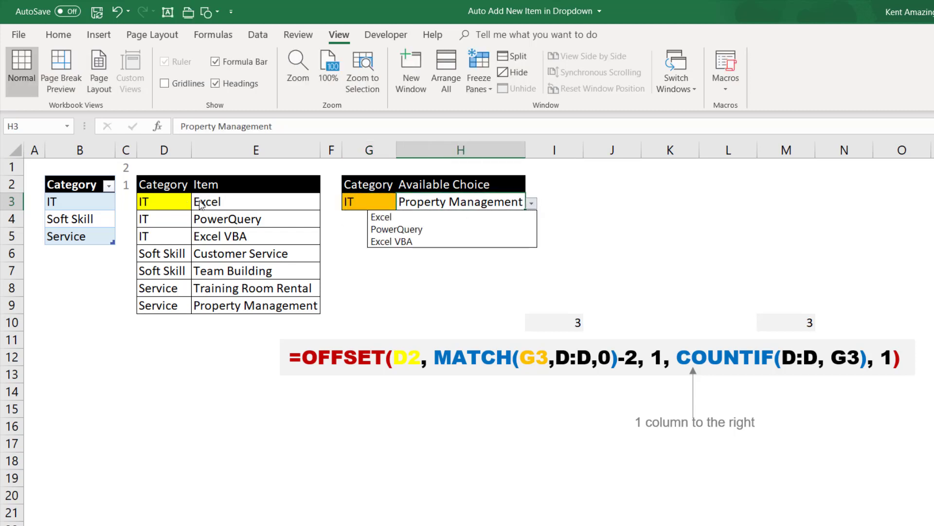
click(397, 217)
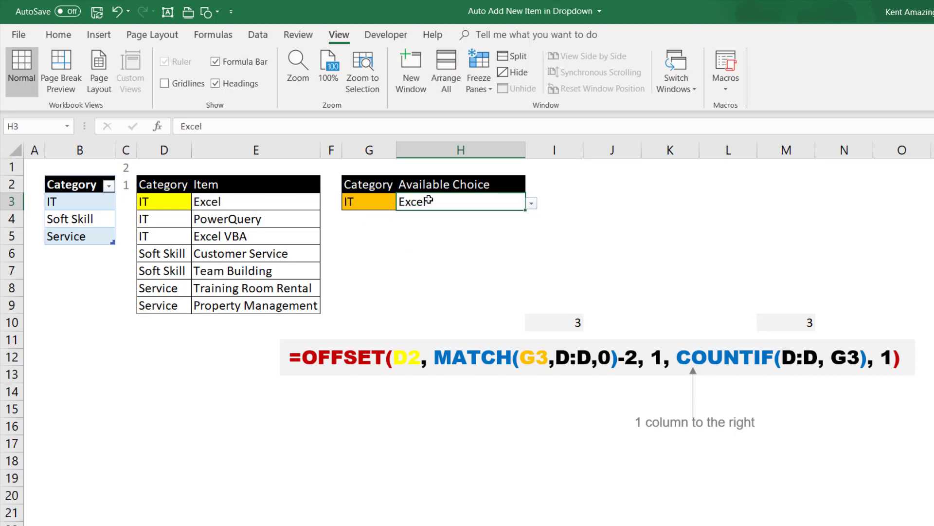
click(532, 203)
click(438, 229)
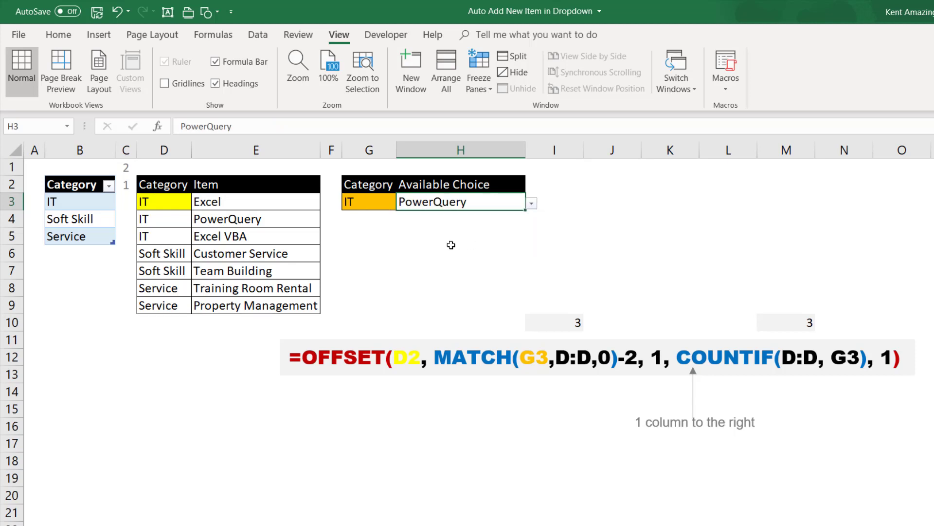
click(355, 202)
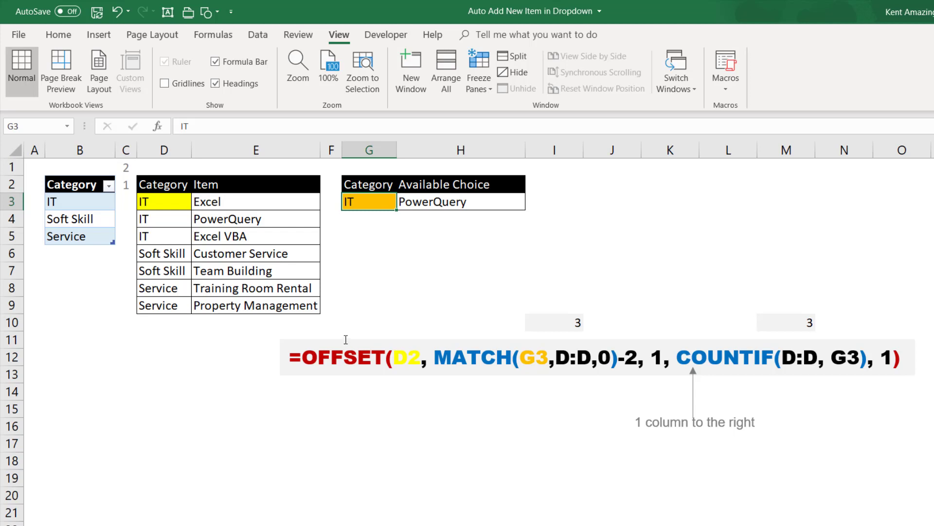
click(362, 247)
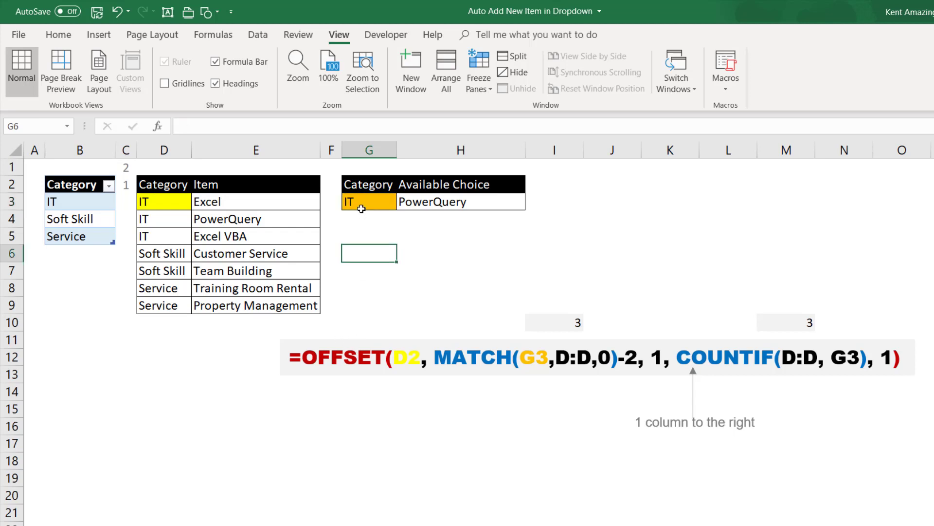
click(362, 203)
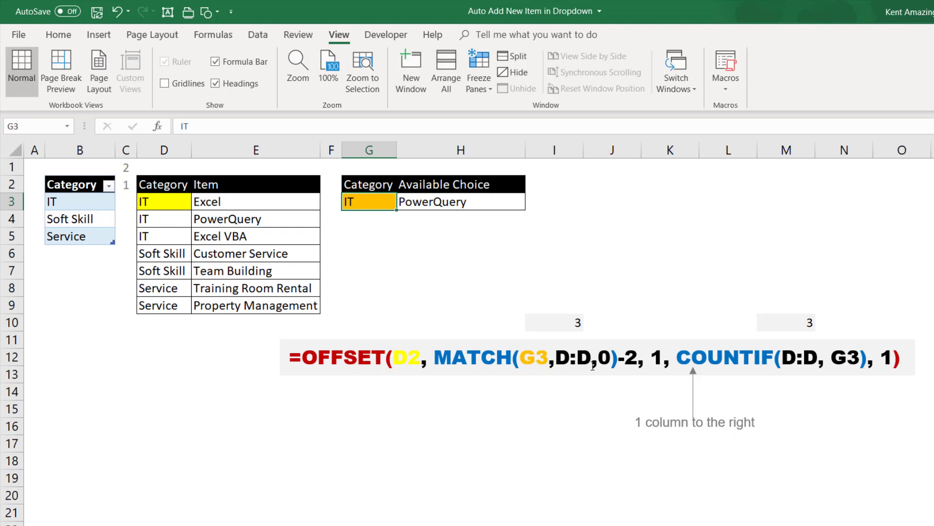
click(428, 204)
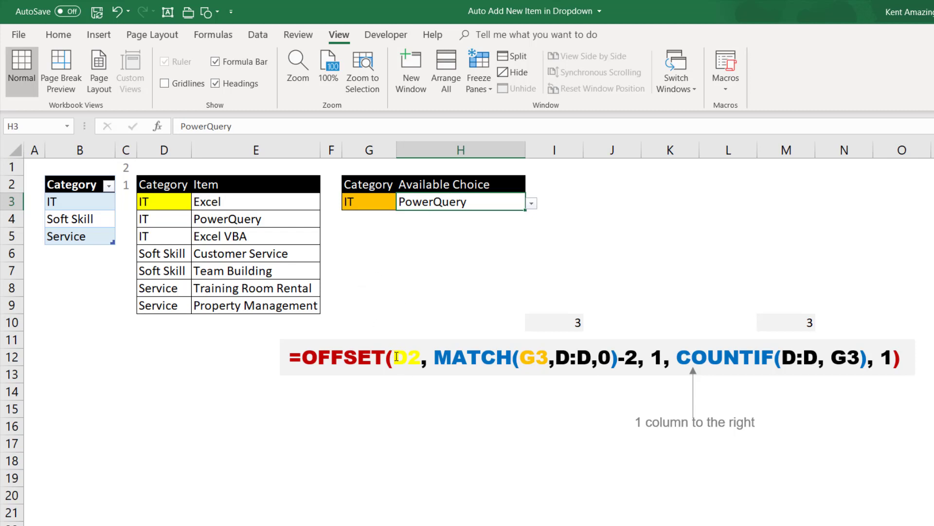
click(155, 204)
click(154, 183)
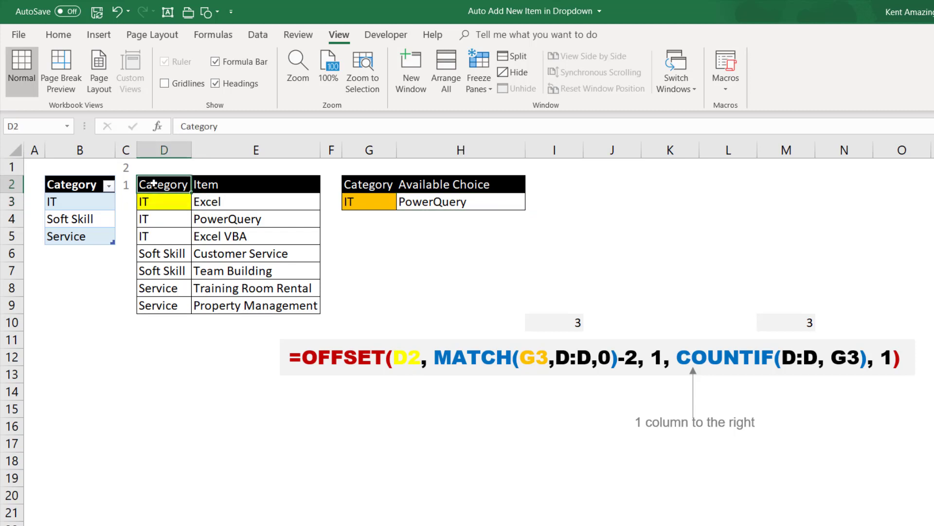
click(544, 318)
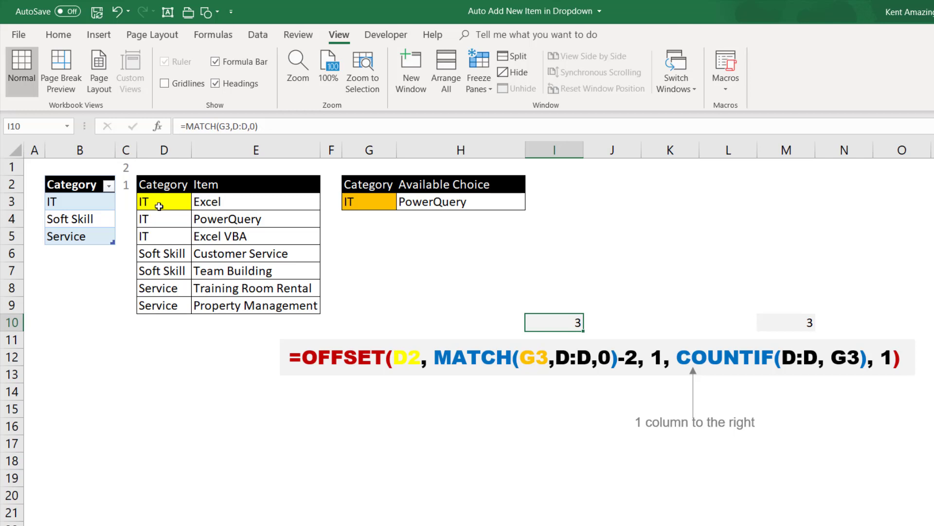
Highlight D3, the D2 offset starting point and the IT items in E3:E5.
click(159, 198)
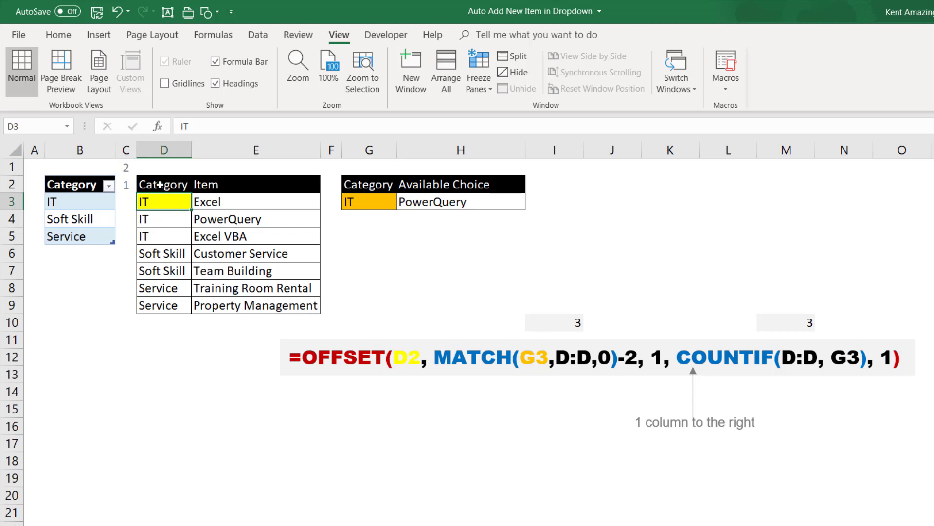
click(160, 185)
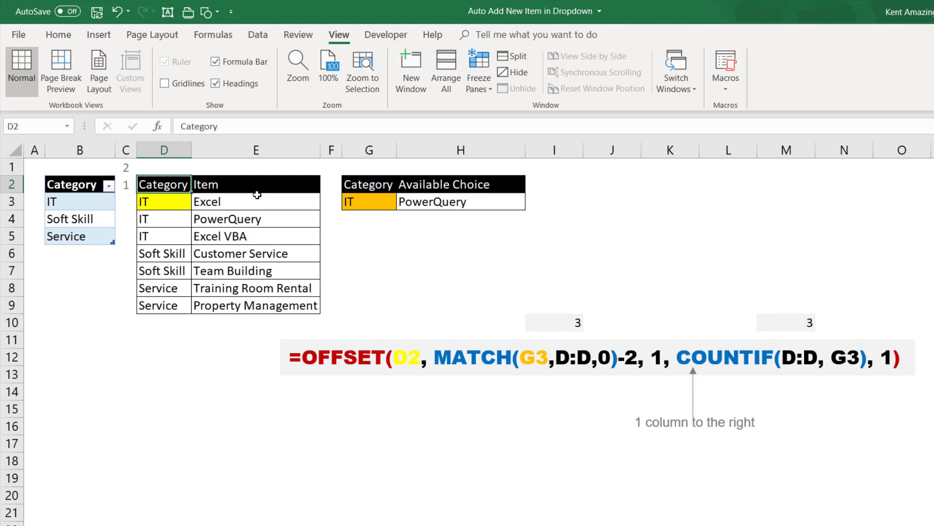
drag(257, 196, 257, 234)
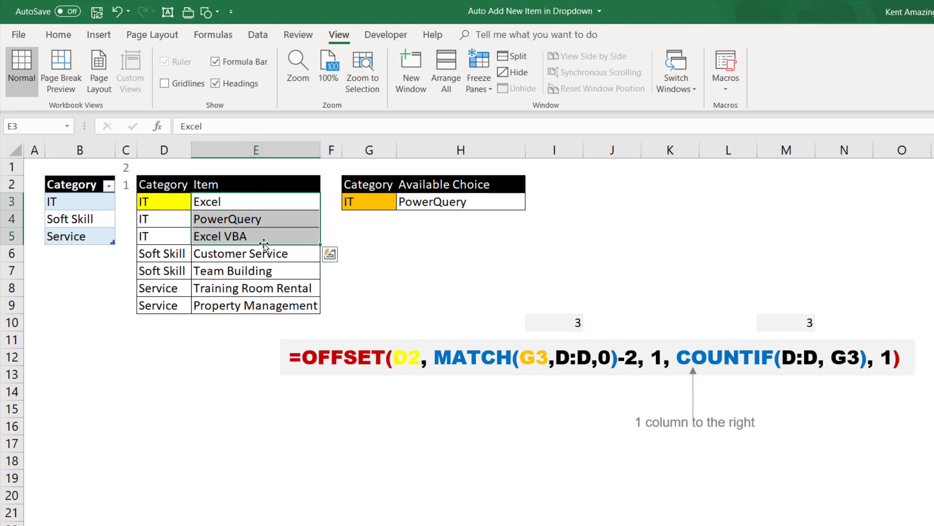
Finish the note '1 column to the right' on the OFFSET formula's column argument.
click(891, 361)
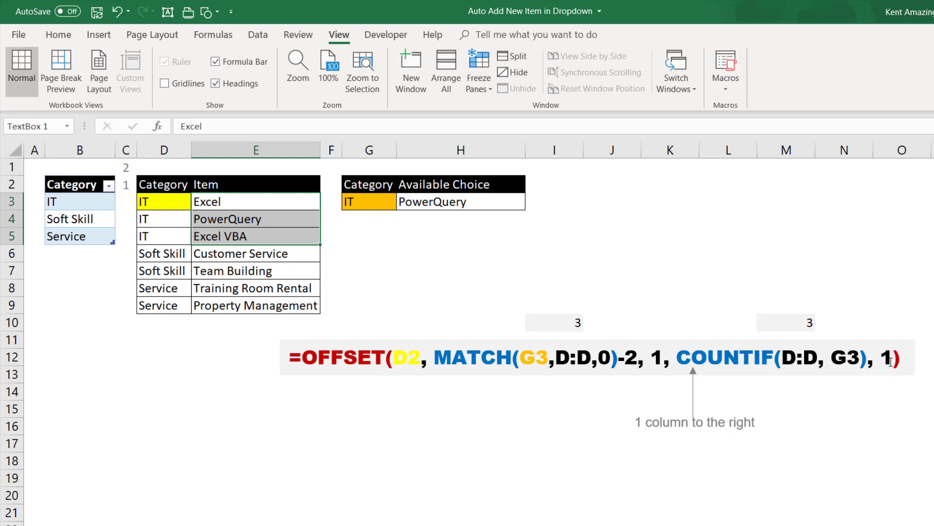
drag(891, 361, 886, 360)
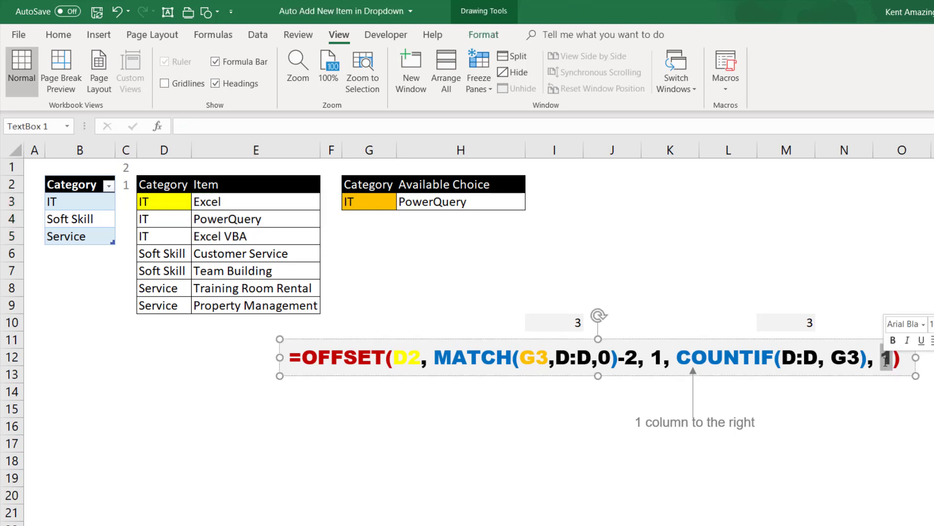
click(530, 243)
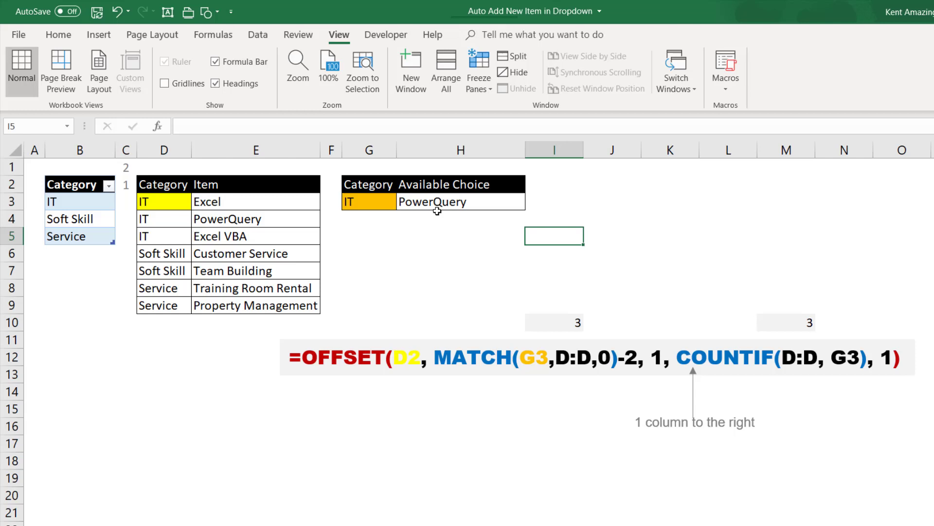
click(434, 202)
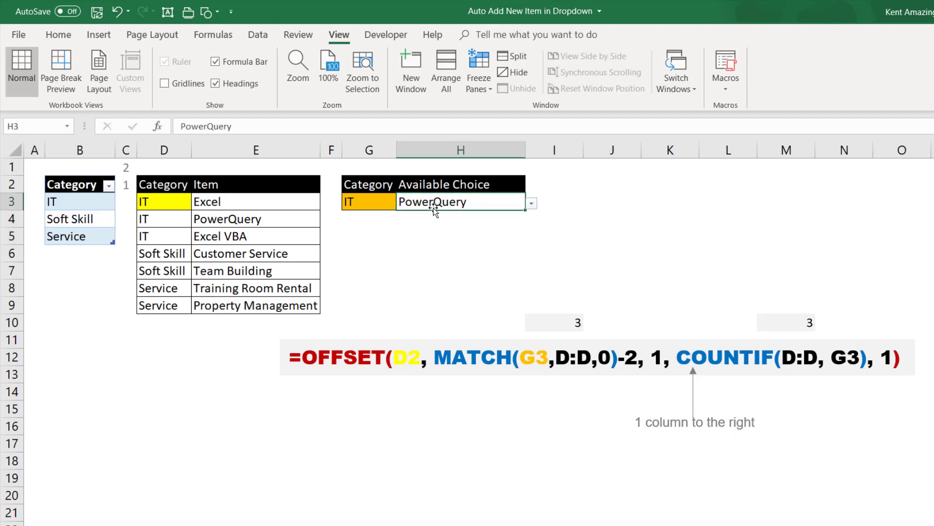
click(258, 35)
click(213, 35)
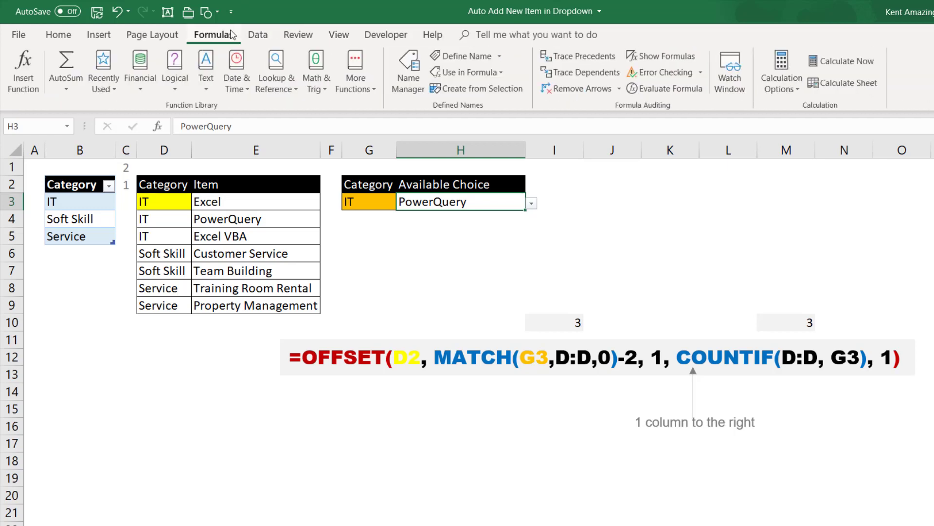
click(422, 67)
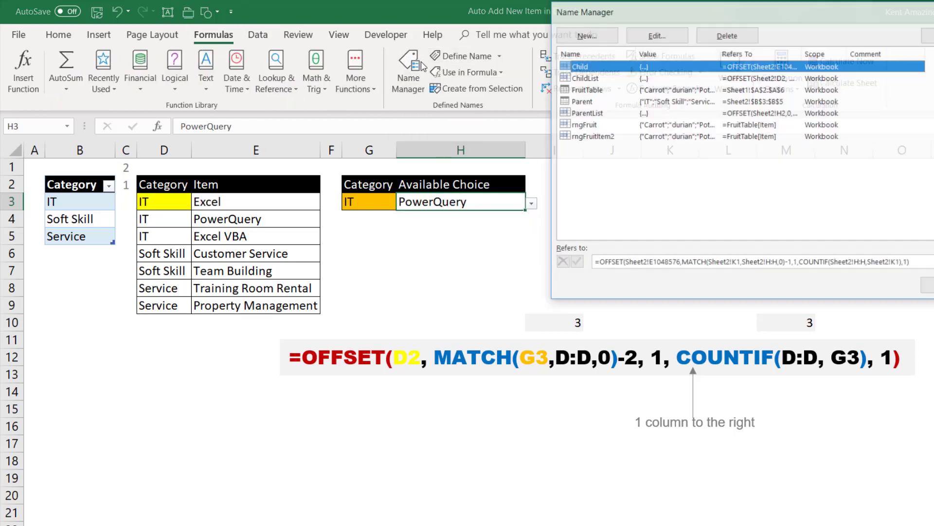
click(586, 78)
click(664, 264)
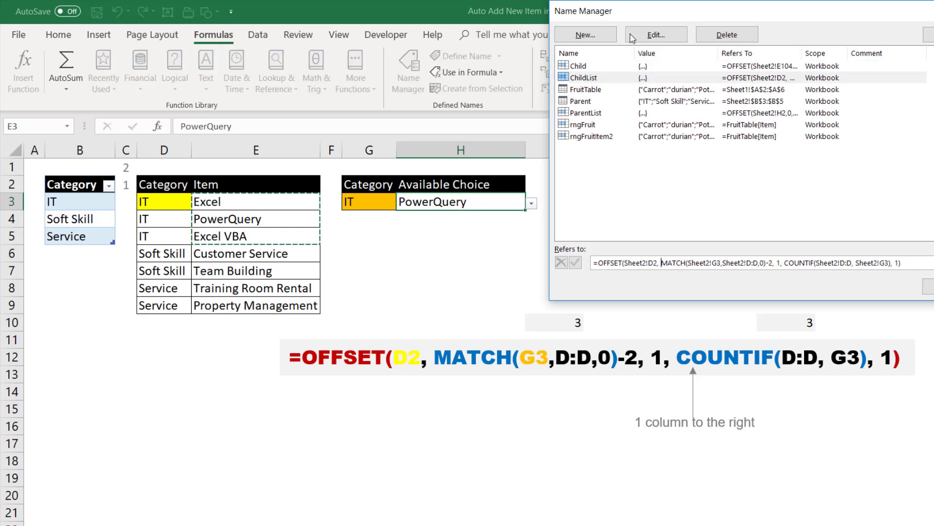
drag(625, 12, 557, 11)
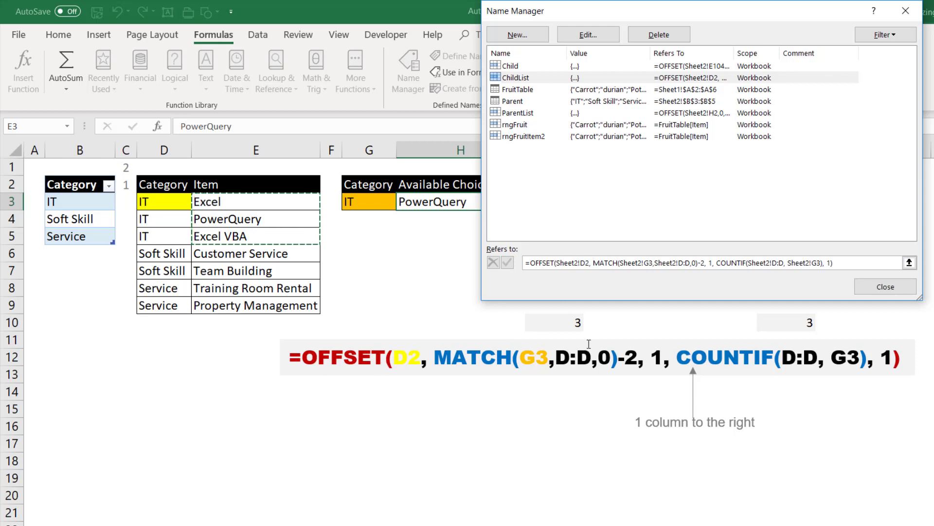
click(840, 267)
click(886, 287)
click(258, 34)
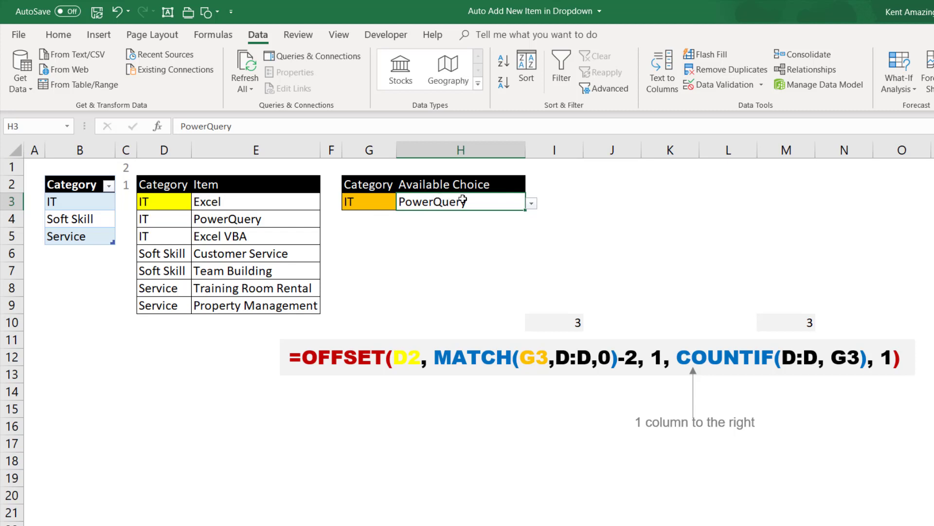
click(710, 84)
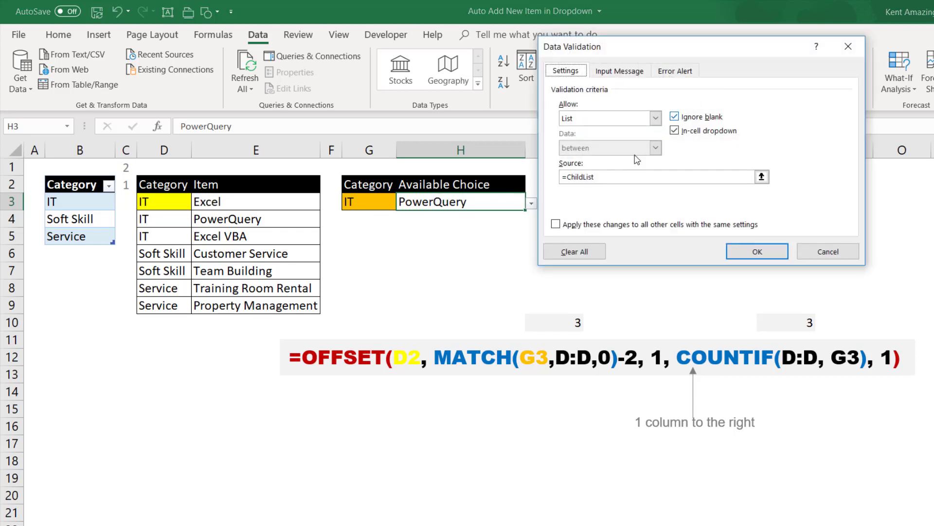
click(599, 177)
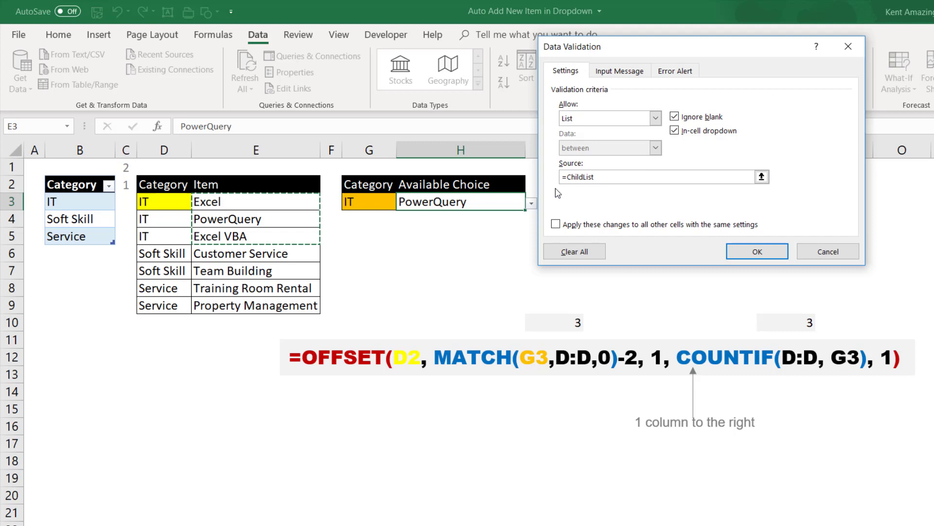
drag(622, 55, 639, 79)
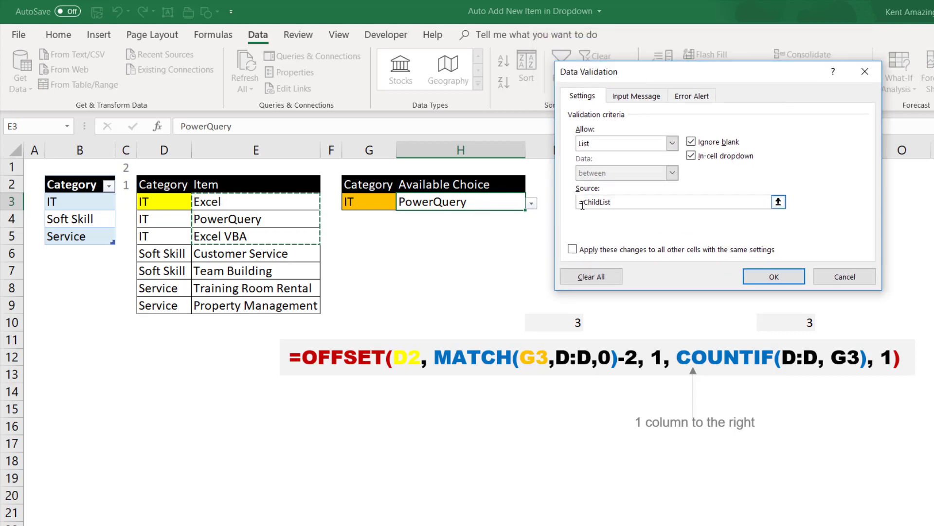
click(760, 281)
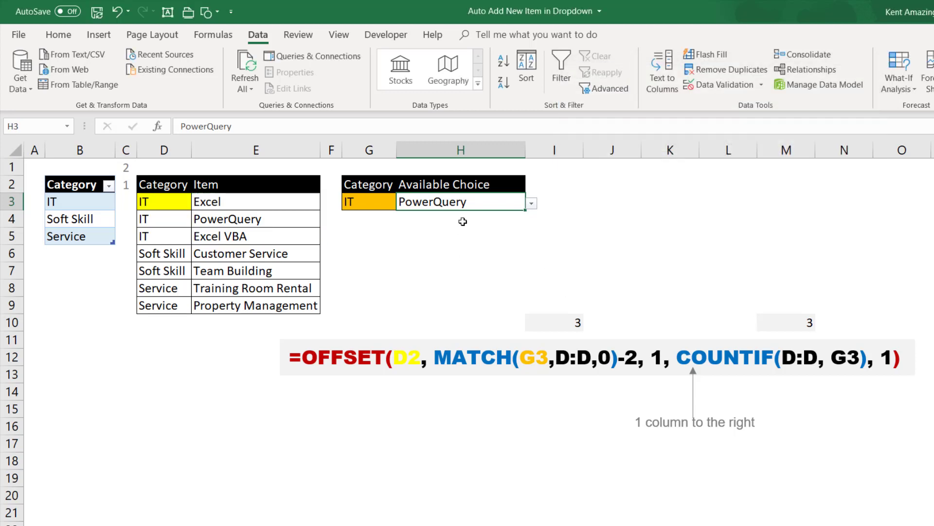
Pick Excel VBA in H3, then change the G3 category to Soft Skill.
click(531, 204)
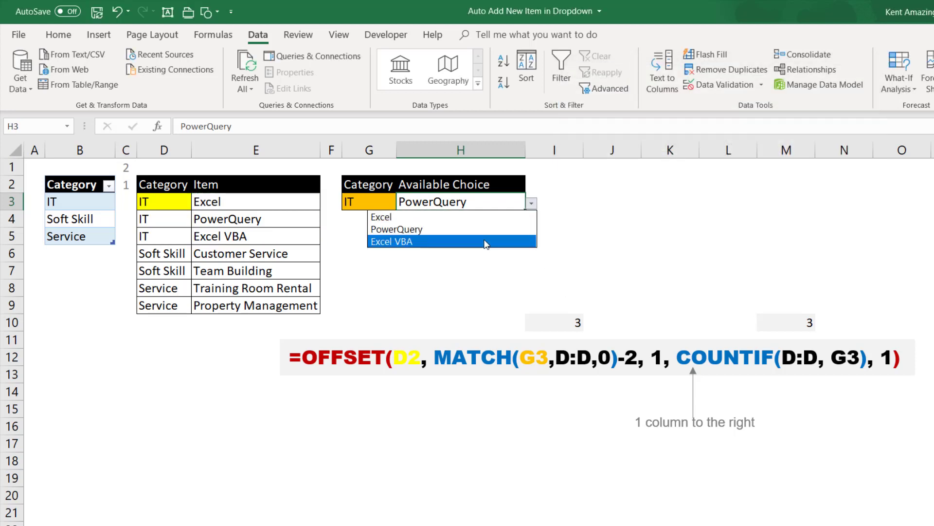
click(486, 241)
click(376, 201)
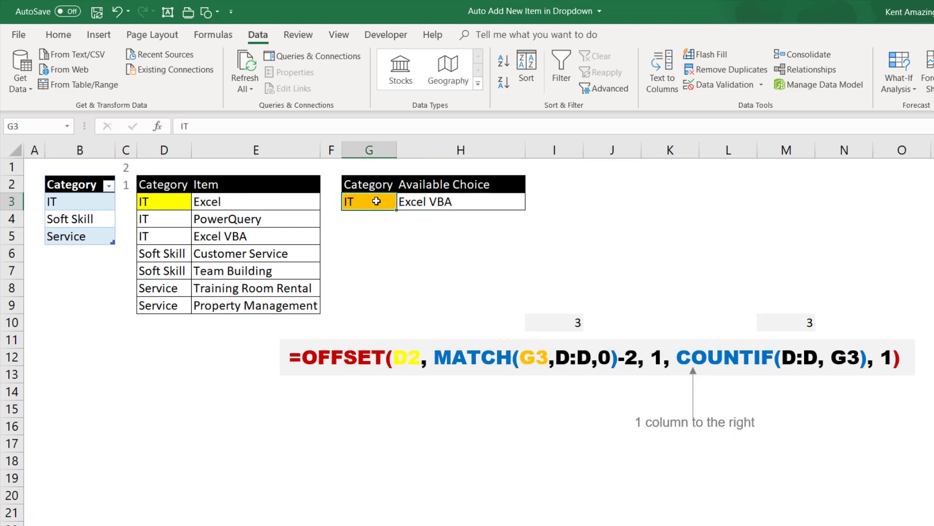
text(Soft)
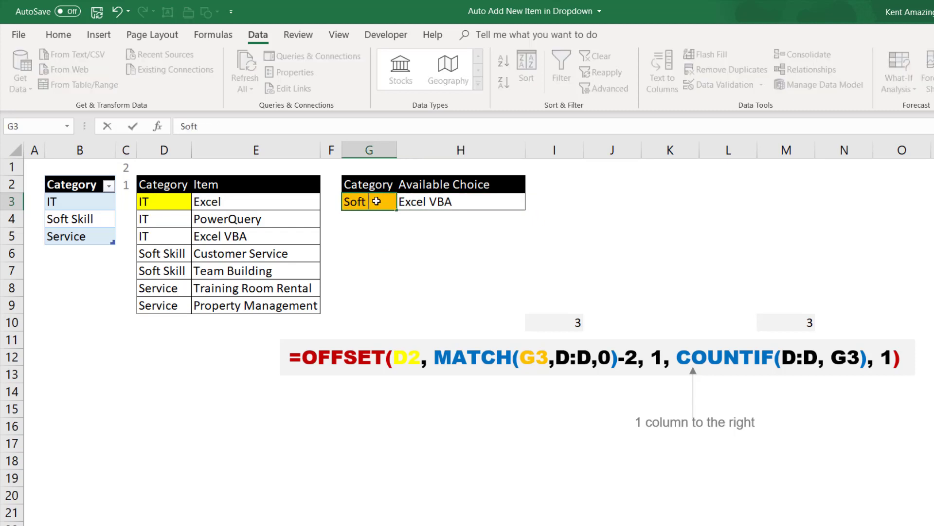
text( Skill)
key(Return)
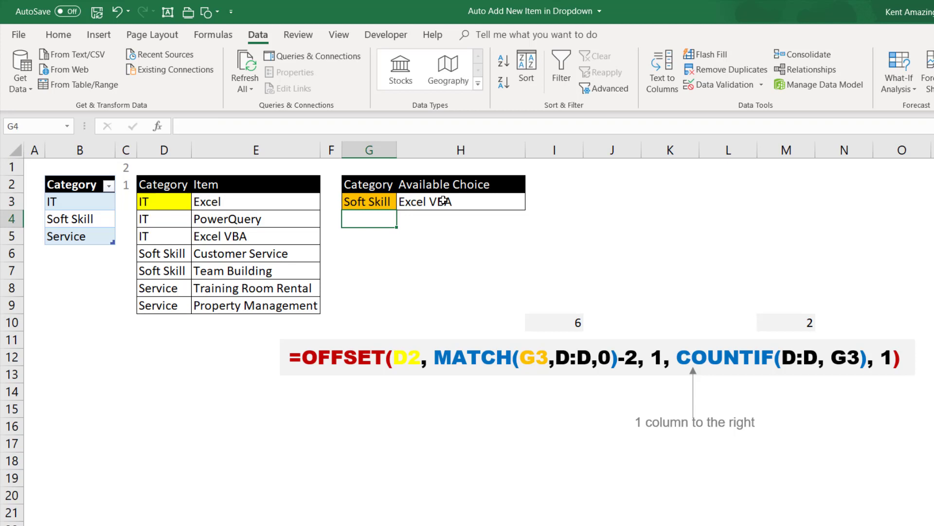
Choose Team Building from H3's two-item Soft Skill list.
click(490, 205)
click(531, 204)
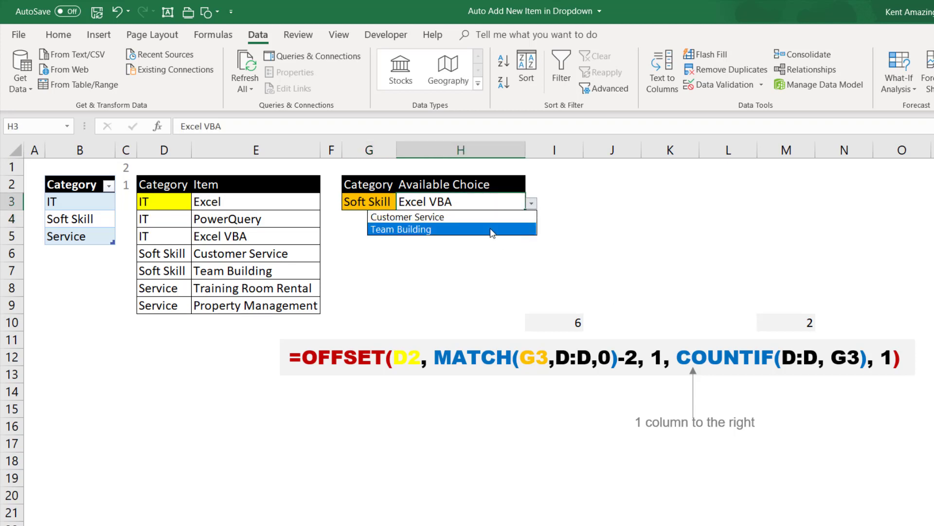
click(492, 229)
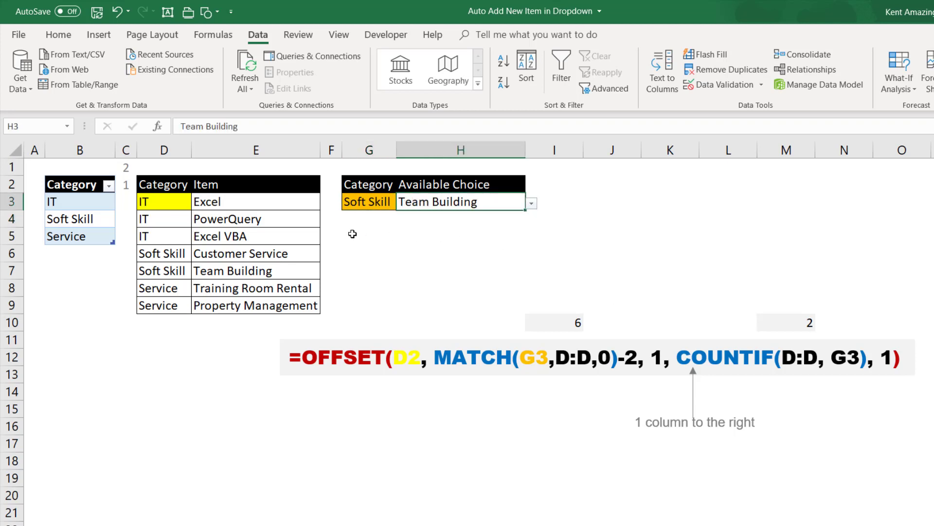